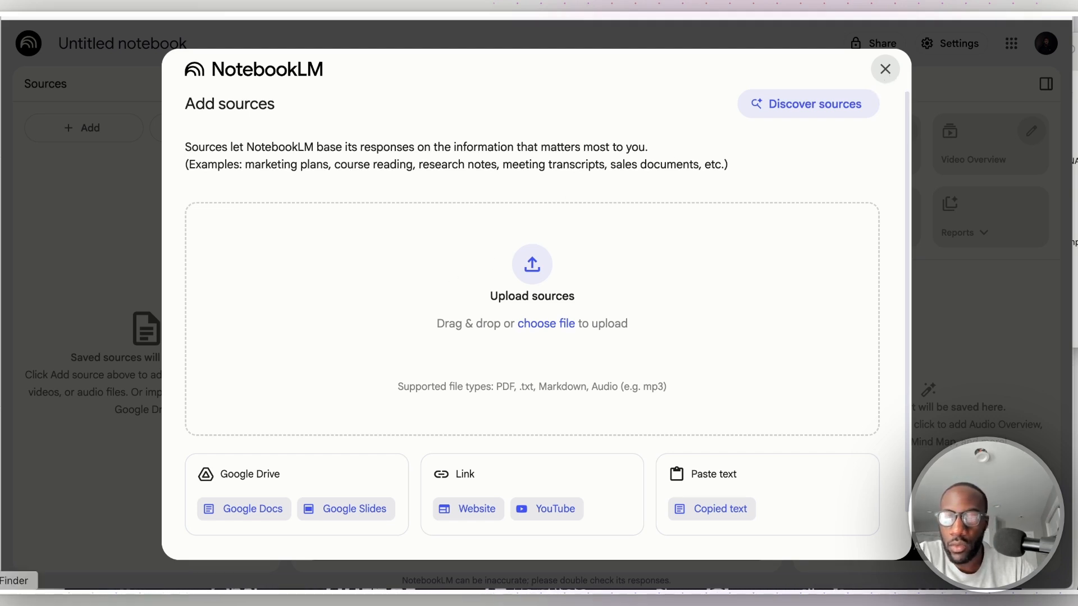
Upload the audio file seo.MP3 from the computer as the notebook's first source.
{"action": "left_click", "coordinate": [13, 603]}
{"action": "left_click_drag", "start_coordinate": [889, 289], "coordinate": [271, 254]}
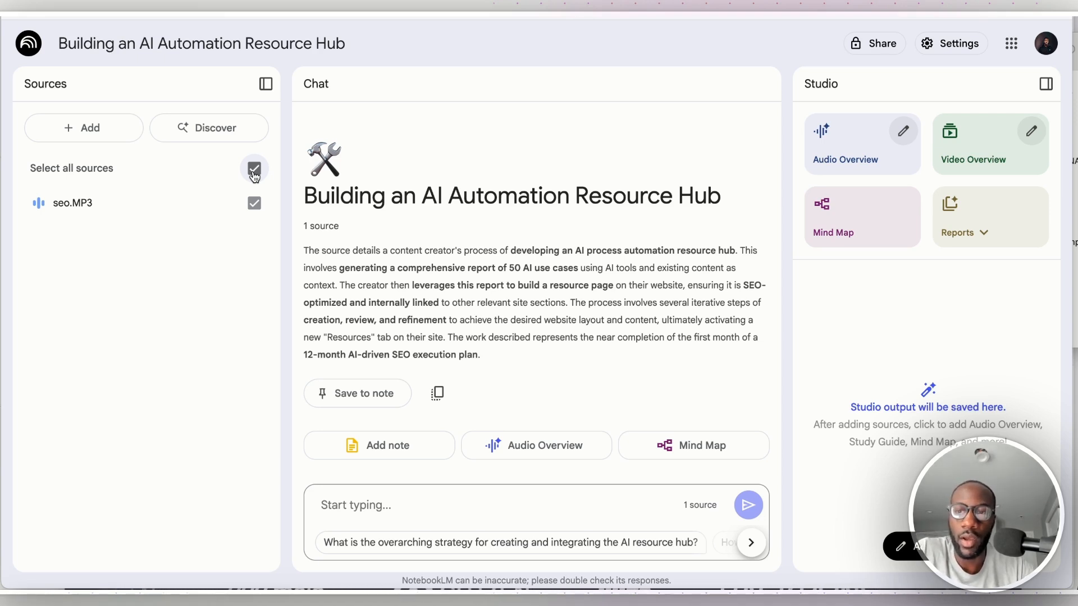
Discover web sources for the notebook with the request "Can you pull information about SEO in 2025 and GEO".
{"action": "left_click", "coordinate": [197, 135]}
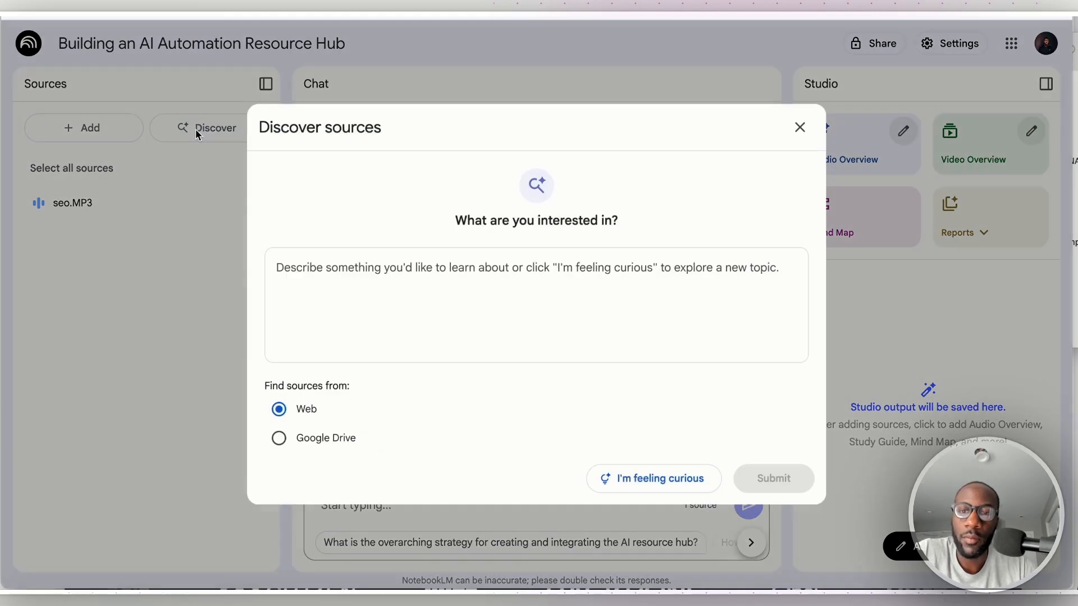
{"action": "left_click", "coordinate": [429, 324]}
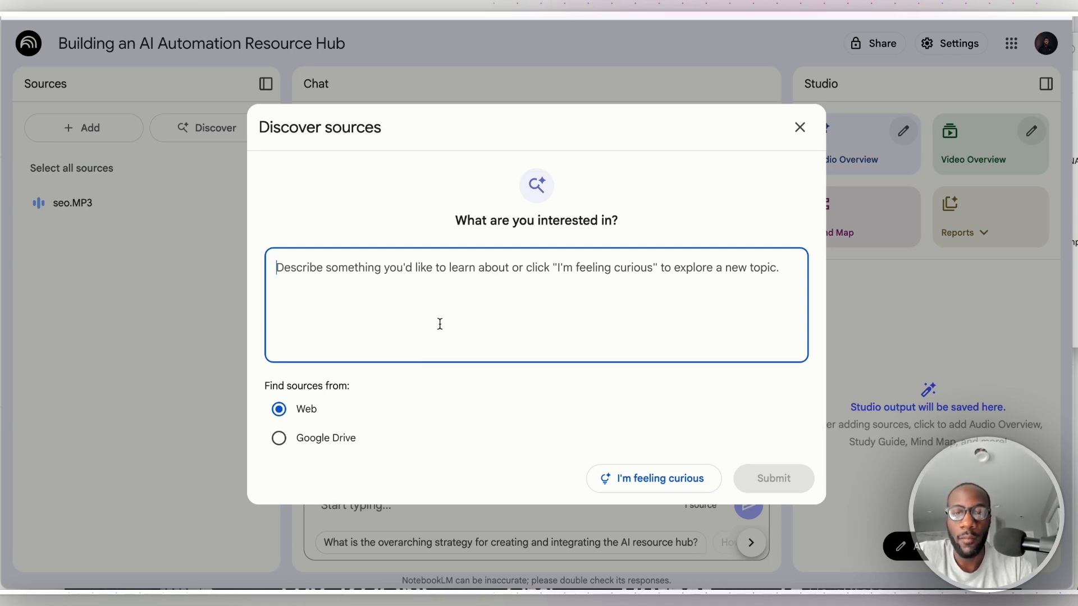
{"action": "type", "text": "Can you pull inv"}
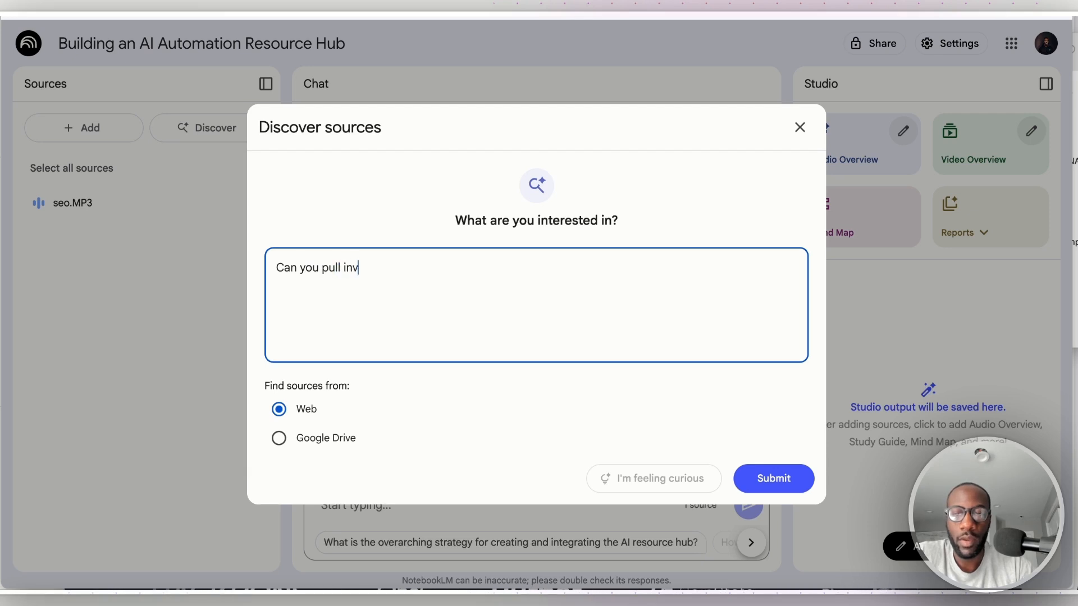
{"action": "key", "text": "BackSpace"}
{"action": "type", "text": "formation about opti"}
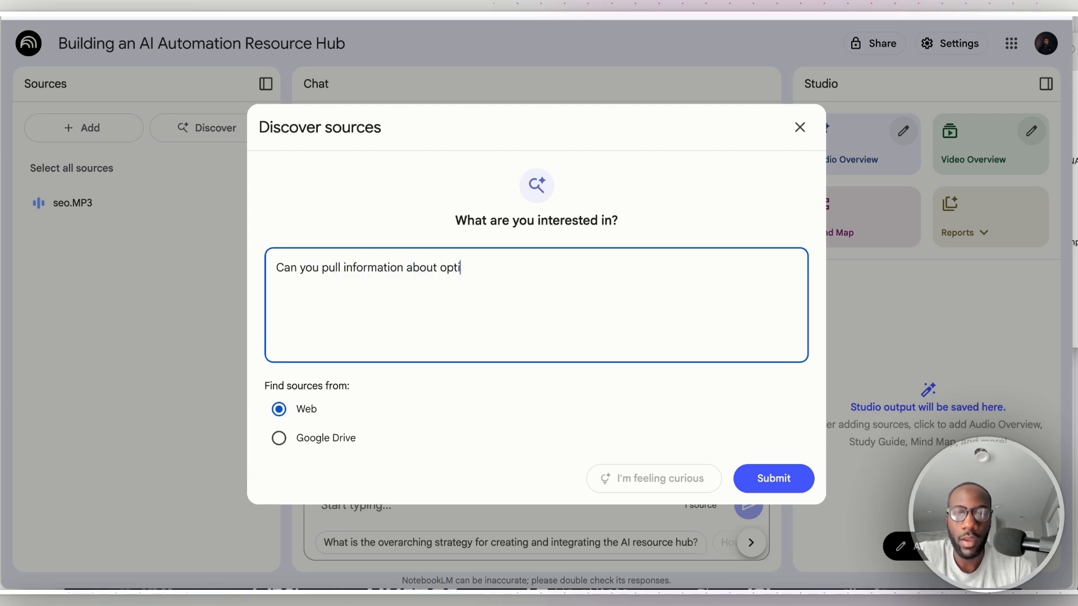
{"action": "type", "text": "mizing SEO"}
{"action": "key", "text": "ctrl+shift+Left"}
{"action": "key", "text": "ctrl+shift+Left"}
{"action": "type", "text": "S"}
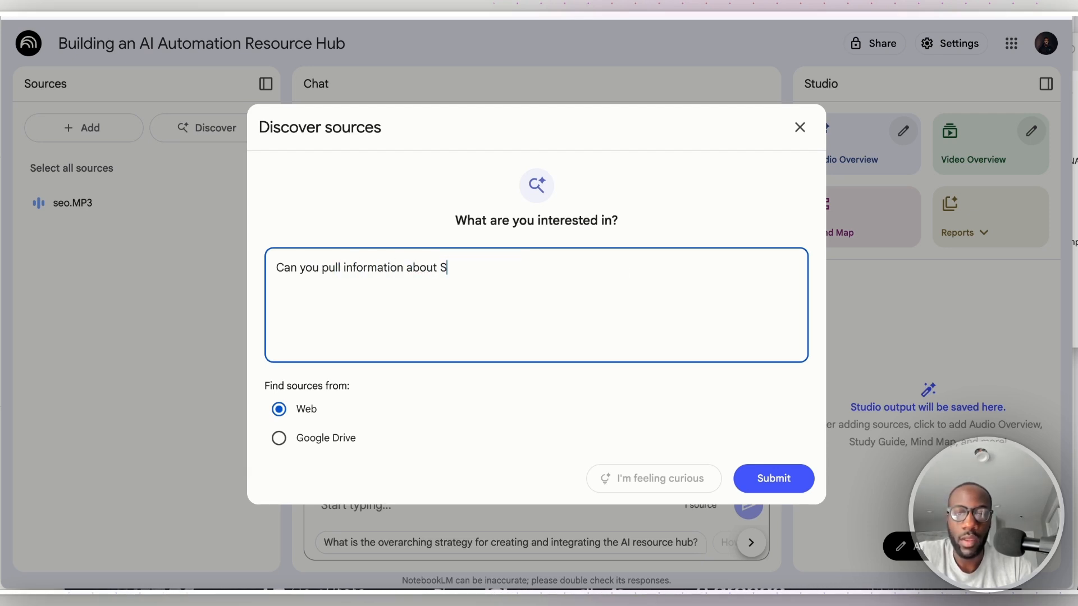
{"action": "type", "text": "EO in 2025 "}
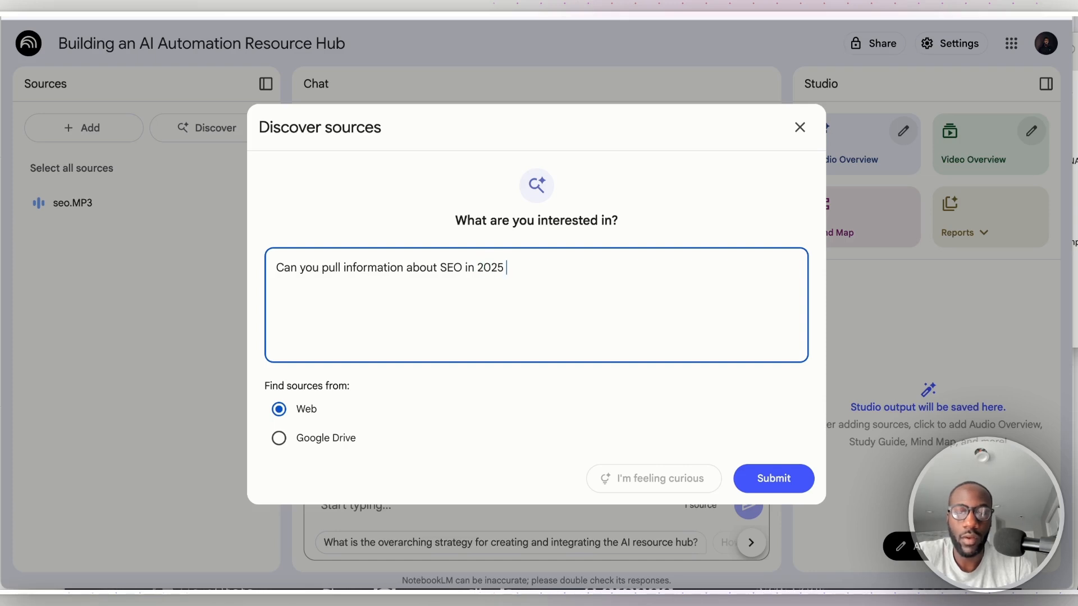
{"action": "type", "text": "and GEO"}
{"action": "left_click", "coordinate": [791, 476]}
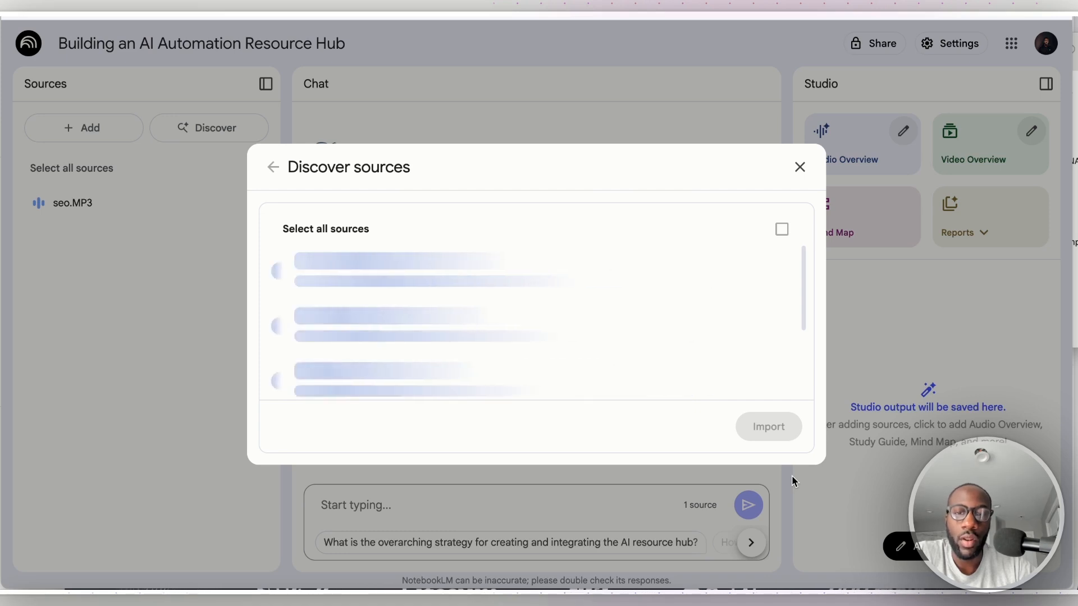
Review the discovered SEO and GEO sources and import all of them into the notebook.
{"action": "scroll", "coordinate": [664, 322], "scroll_direction": "down", "scroll_amount": 3}
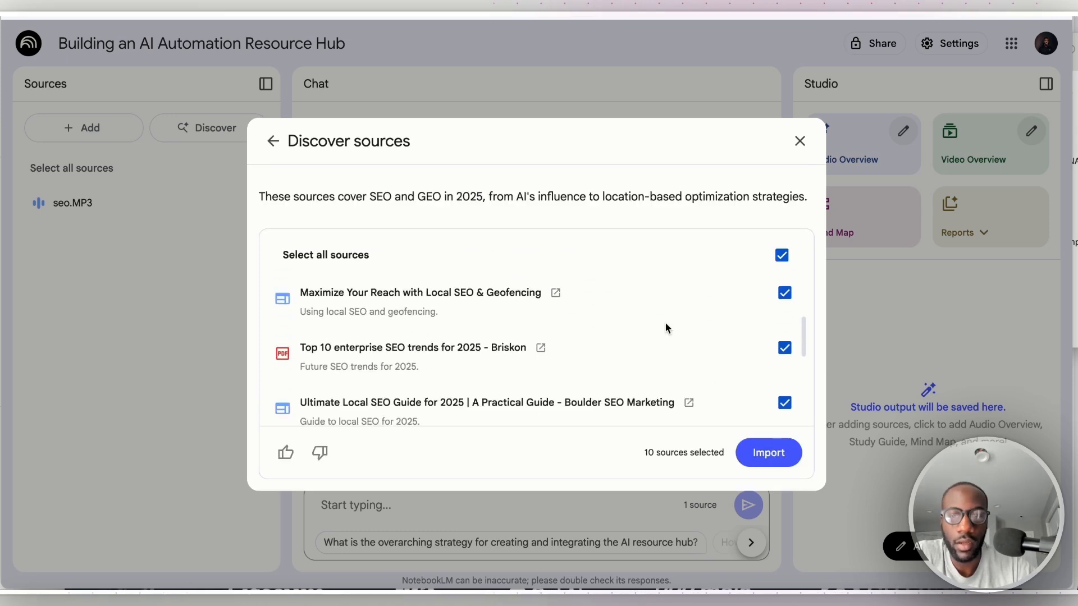
{"action": "scroll", "coordinate": [665, 325], "scroll_direction": "down", "scroll_amount": 3}
{"action": "scroll", "coordinate": [718, 370], "scroll_direction": "up", "scroll_amount": 5}
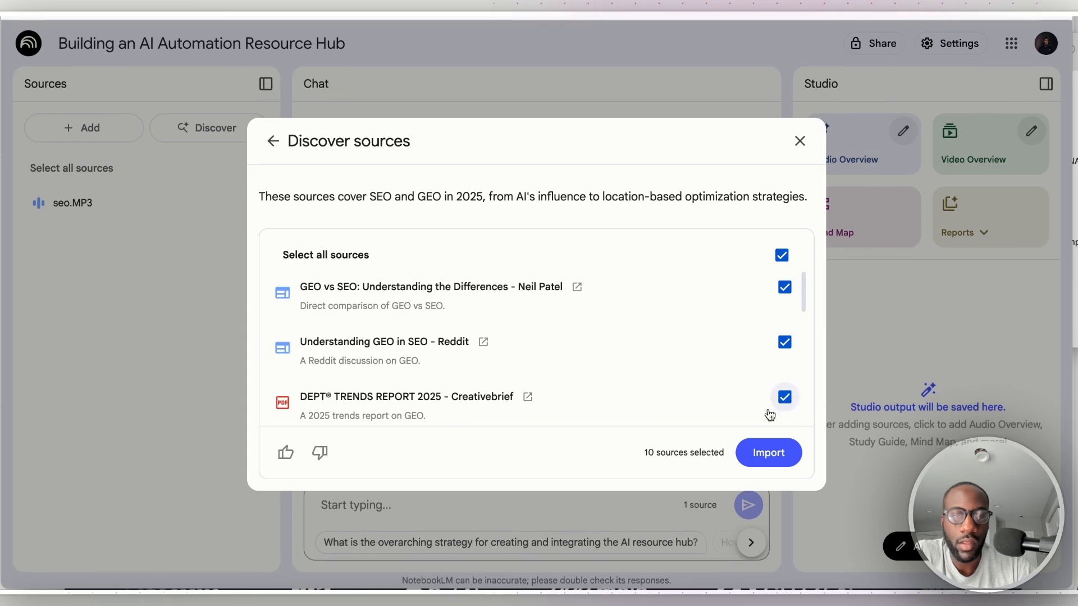
{"action": "left_click", "coordinate": [768, 456]}
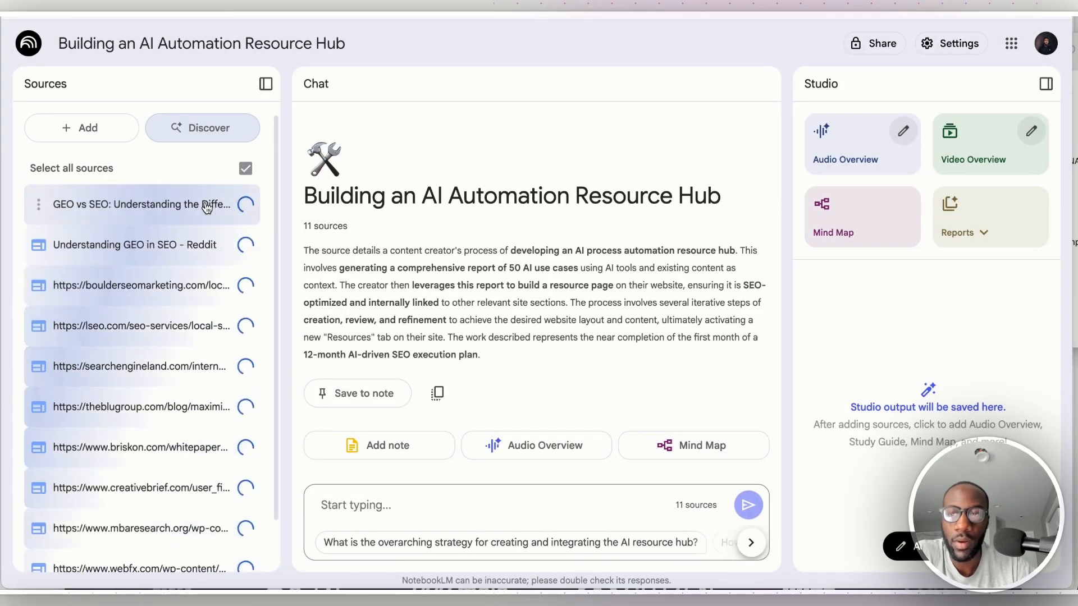
{"action": "left_click", "coordinate": [210, 132]}
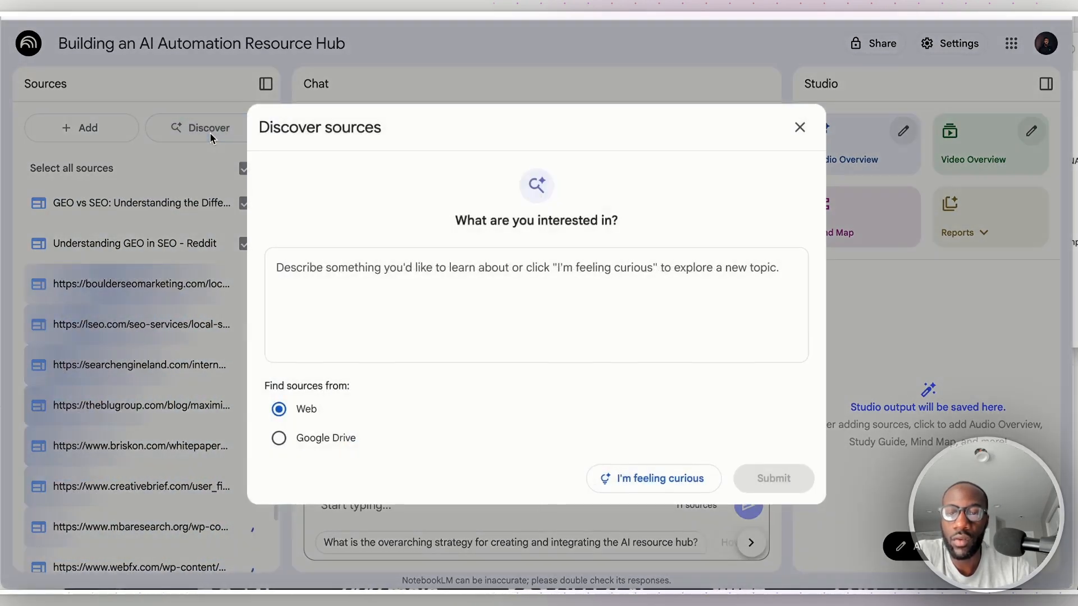
{"action": "left_click", "coordinate": [813, 128]}
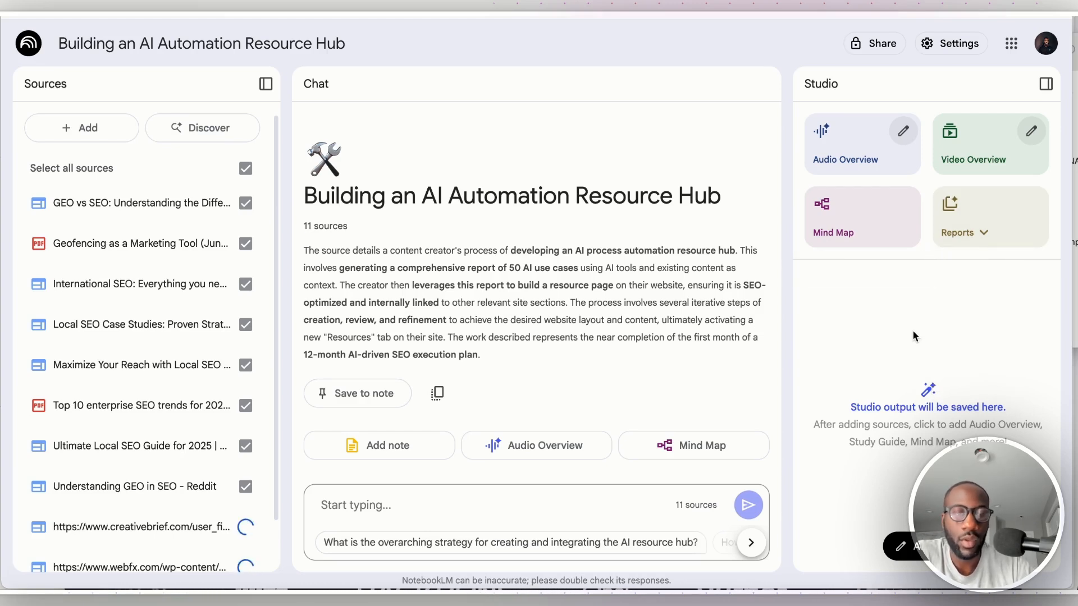
Generate a mind map and a briefing doc report from the notebook's sources.
{"action": "left_click", "coordinate": [874, 225]}
{"action": "mouse_move", "coordinate": [985, 228]}
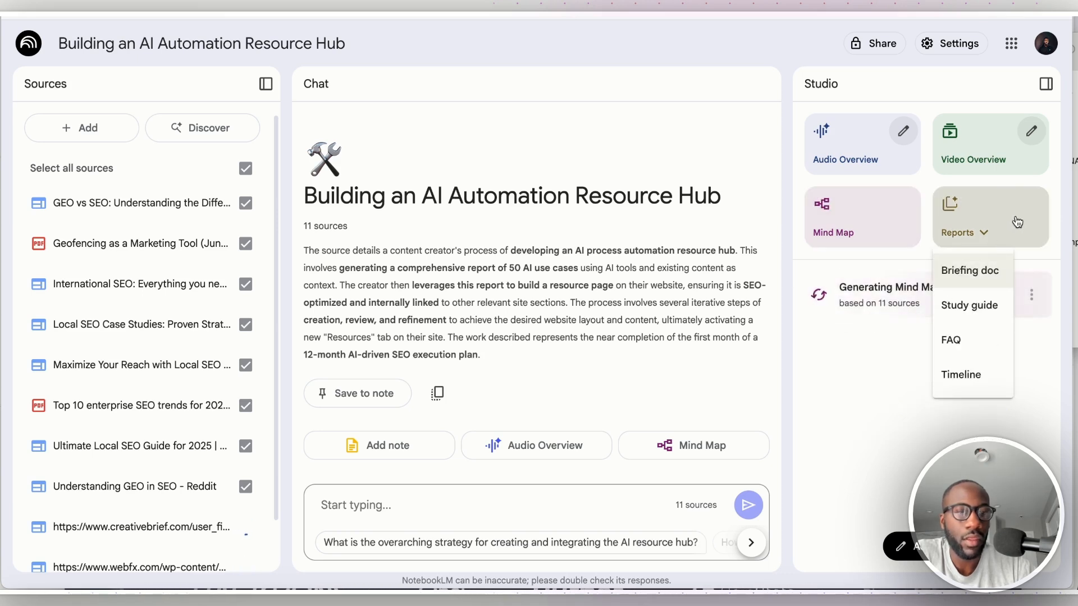
{"action": "left_click", "coordinate": [984, 275]}
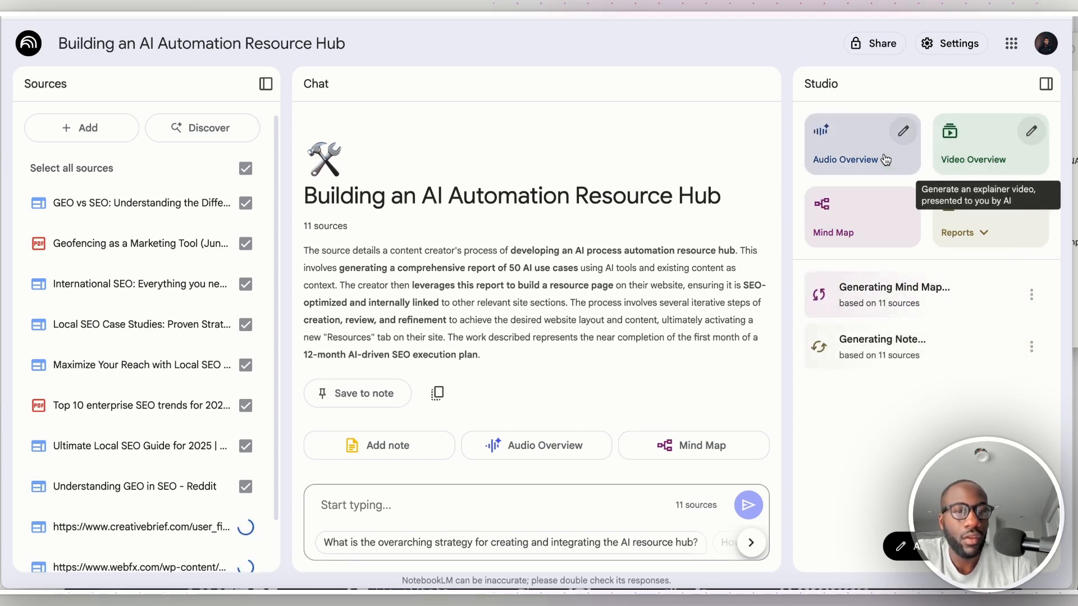
Generate an audio overview and a video overview from the notebook's sources.
{"action": "left_click", "coordinate": [846, 159]}
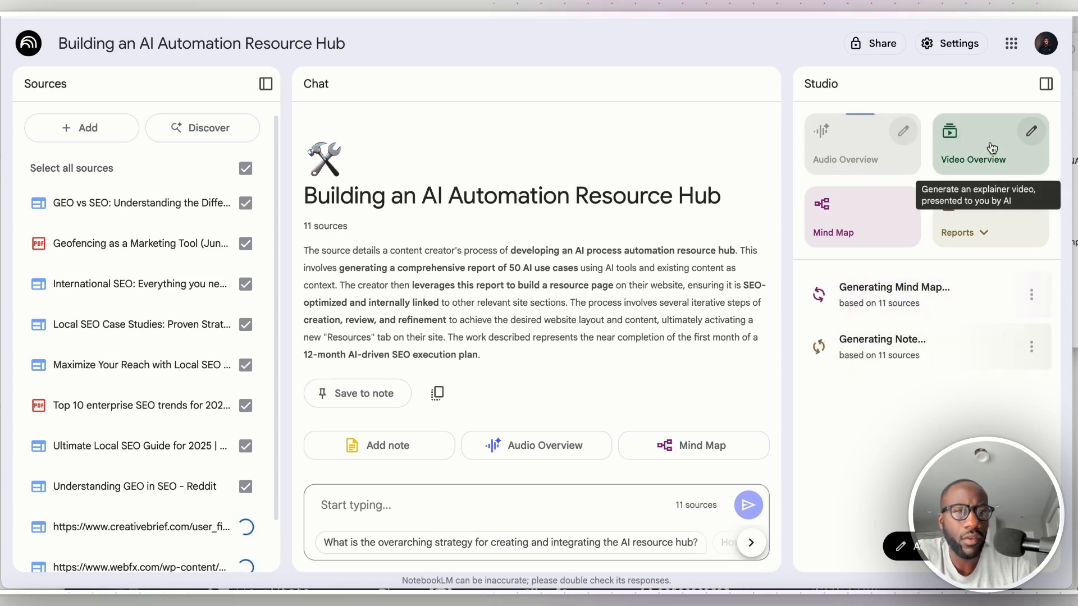
{"action": "left_click", "coordinate": [991, 147]}
{"action": "left_click", "coordinate": [965, 233]}
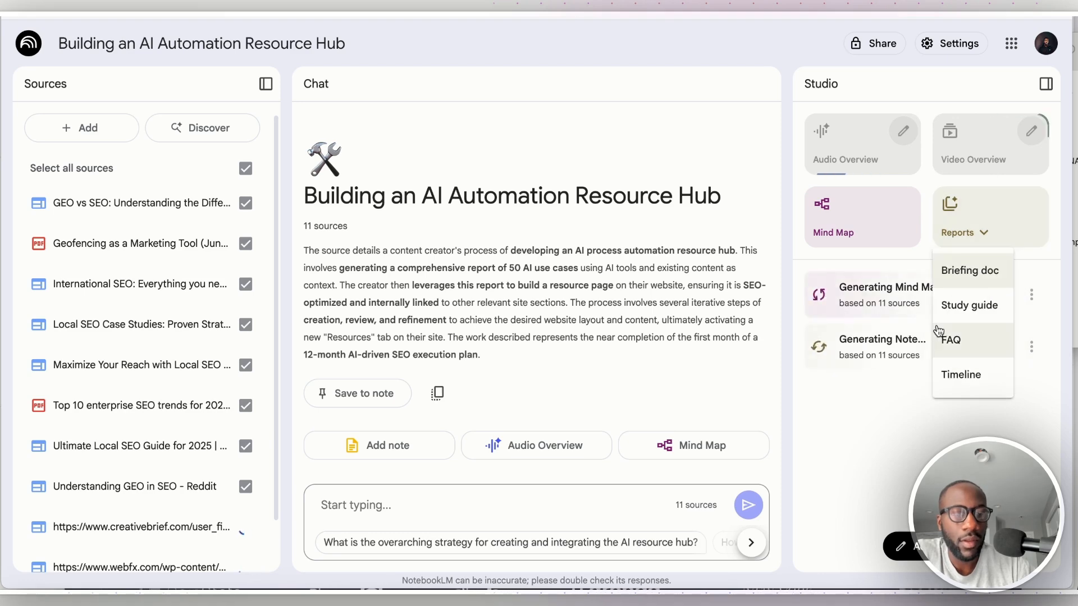
{"action": "left_click", "coordinate": [860, 391]}
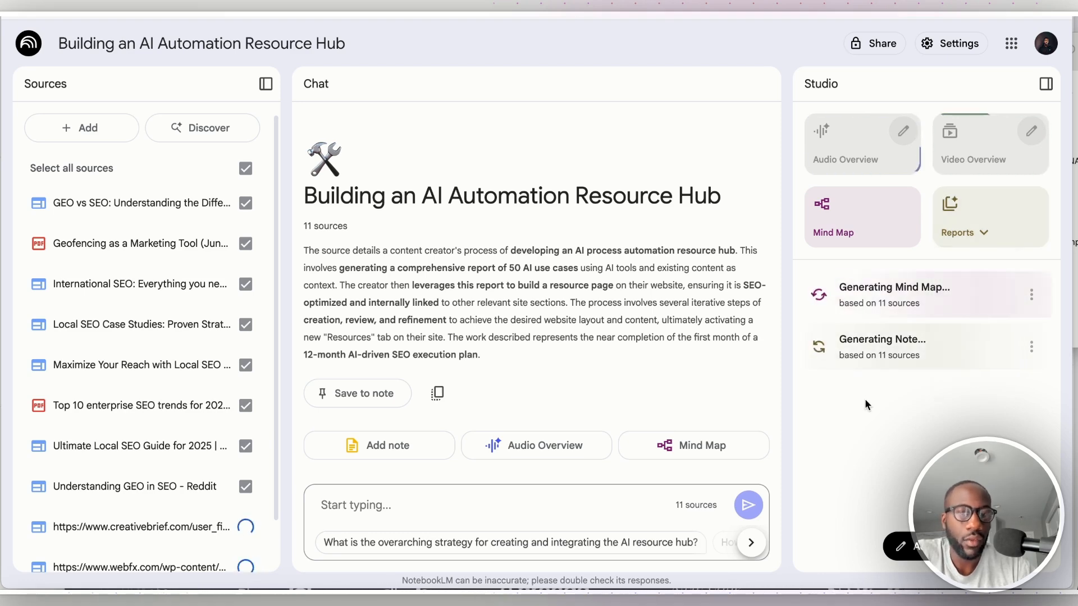
{"action": "left_click", "coordinate": [565, 541]}
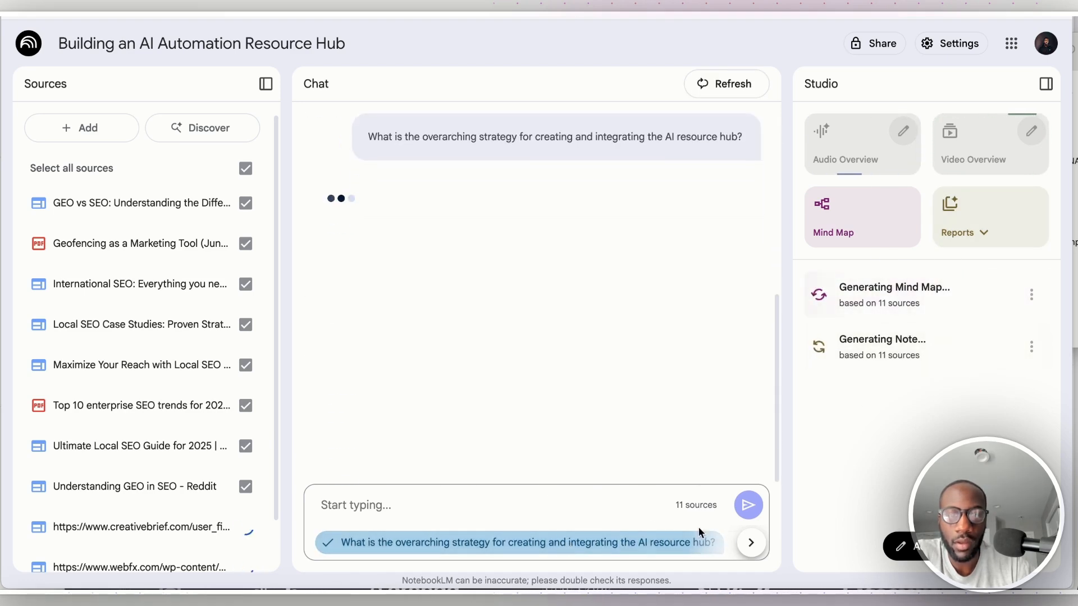
{"action": "left_click", "coordinate": [732, 87]}
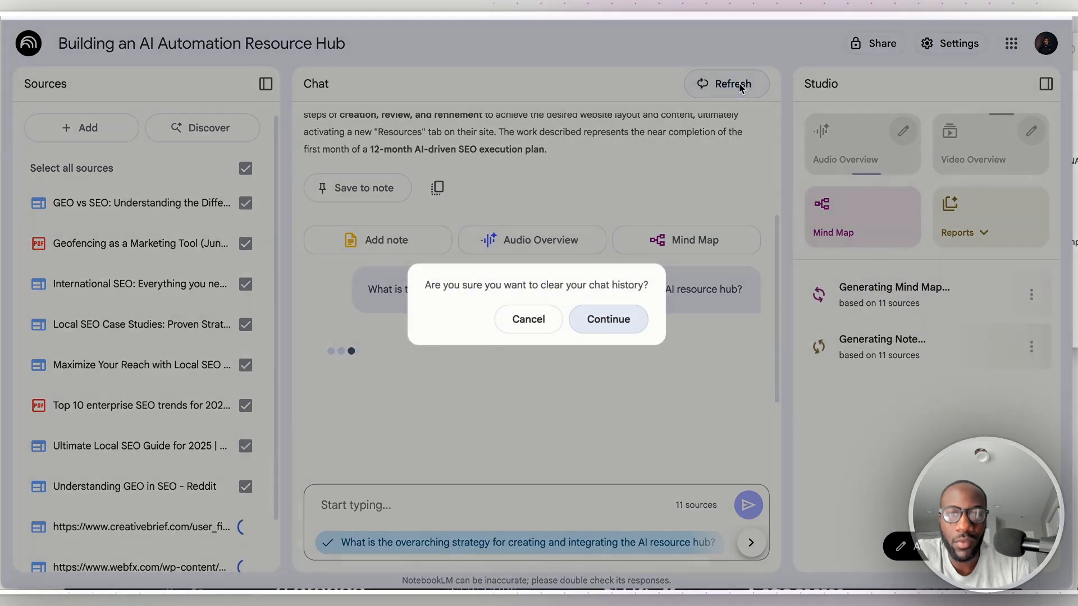
{"action": "left_click", "coordinate": [598, 325]}
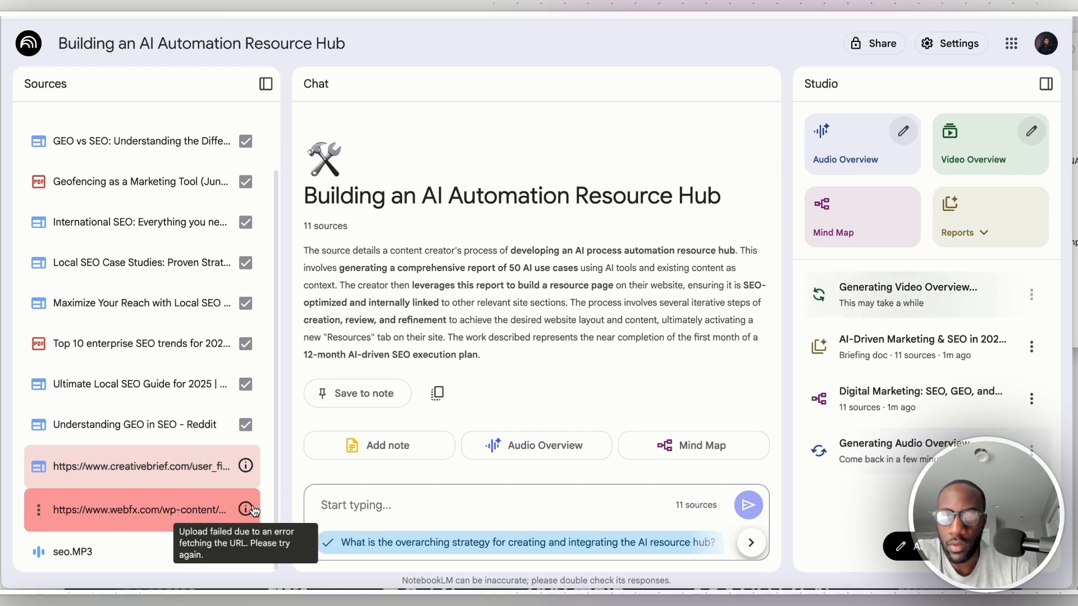
Ask the notebook chat "can you in 2 sentence give me a high level understanding of SEO in 2025?".
{"action": "scroll", "coordinate": [235, 481], "scroll_direction": "up", "scroll_amount": 2}
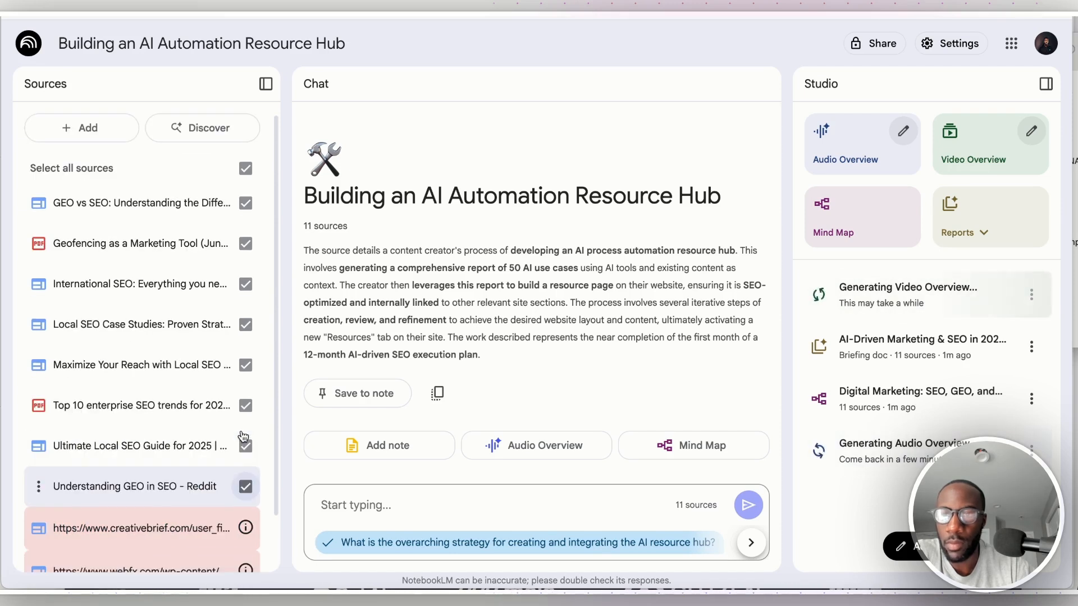
{"action": "scroll", "coordinate": [243, 441], "scroll_direction": "down", "scroll_amount": 2}
{"action": "left_click", "coordinate": [471, 510]}
{"action": "left_click", "coordinate": [471, 510]}
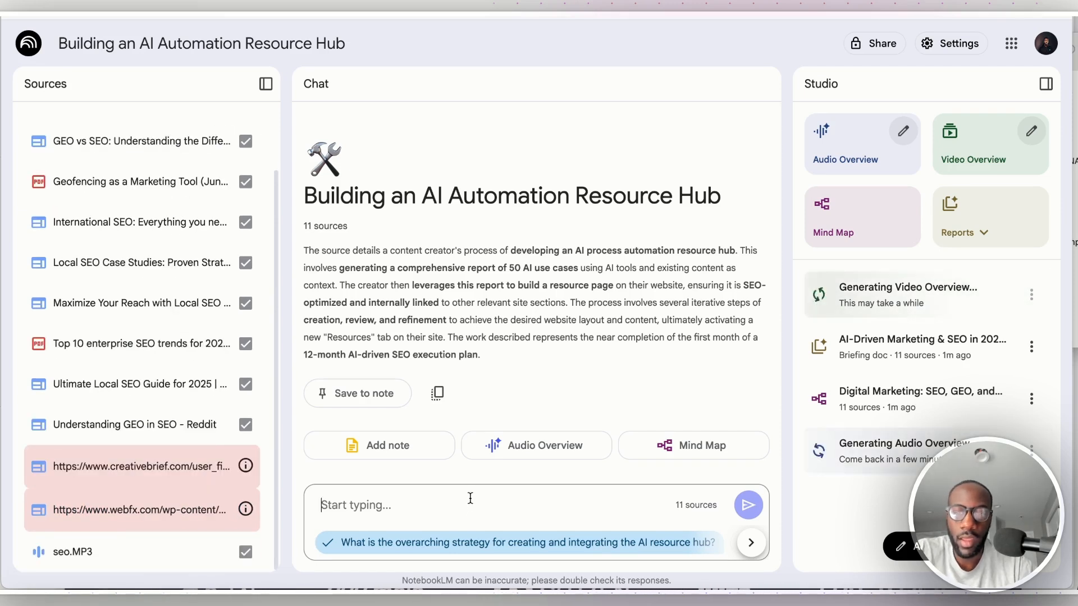
{"action": "type", "text": "can you in 2 sentence give "}
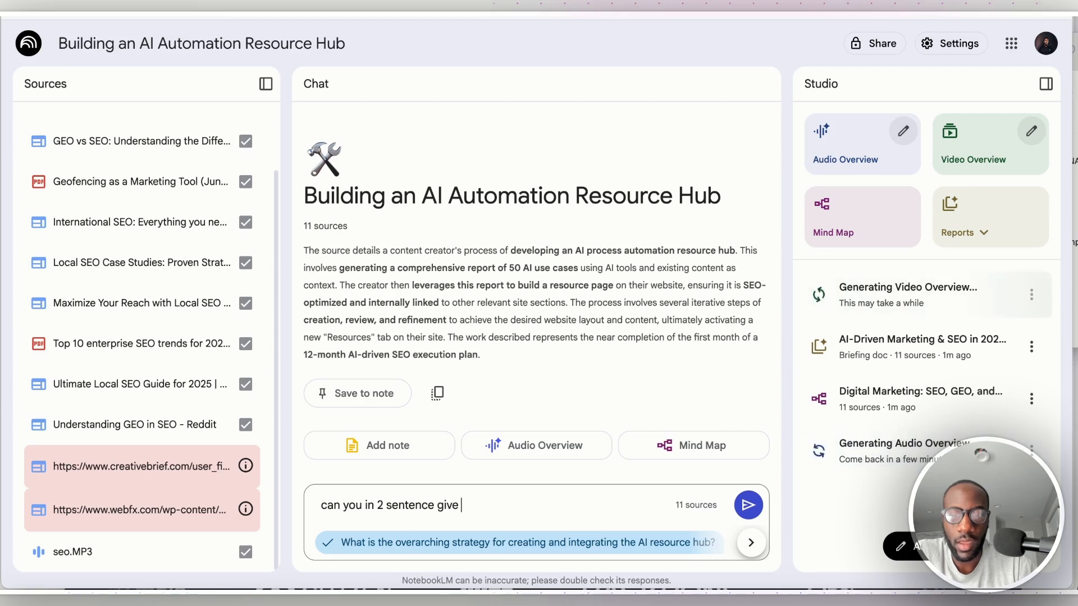
{"action": "type", "text": "me a high level unders"}
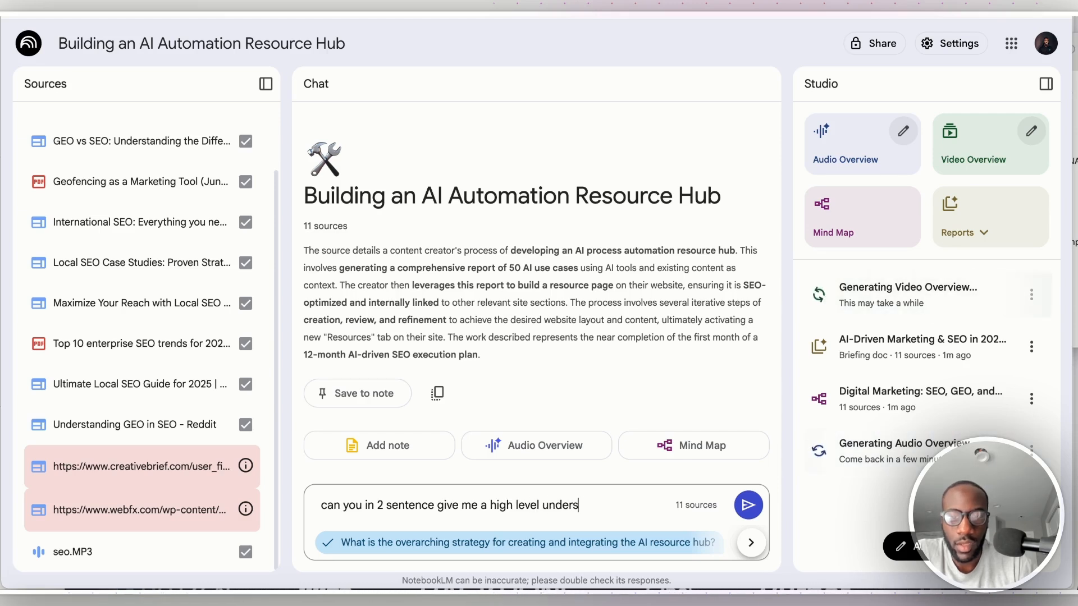
{"action": "type", "text": "tanding of SEO in 2025?"}
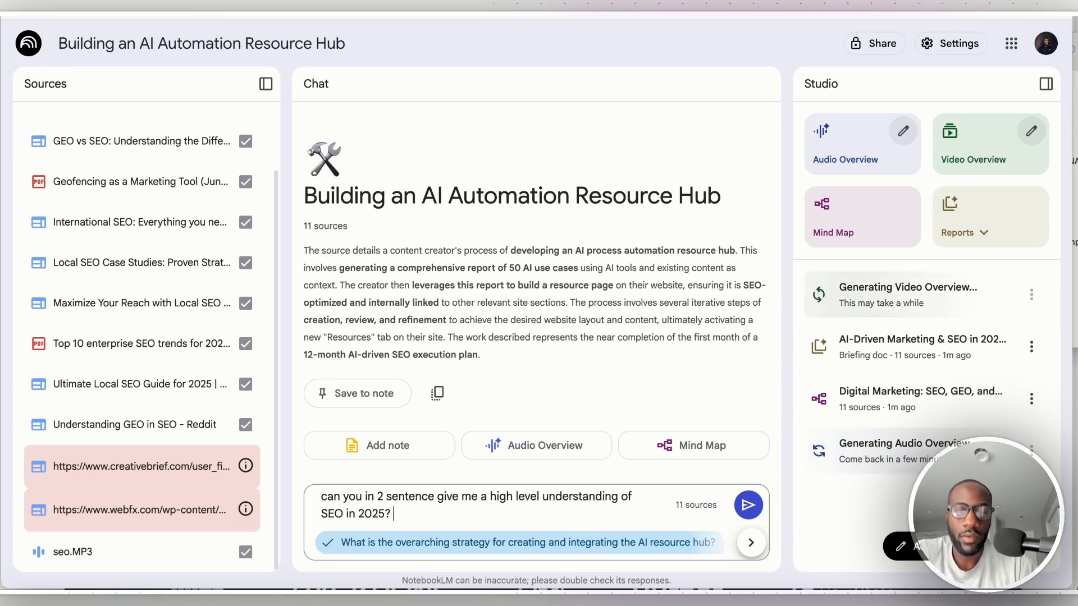
{"action": "key", "text": "Return"}
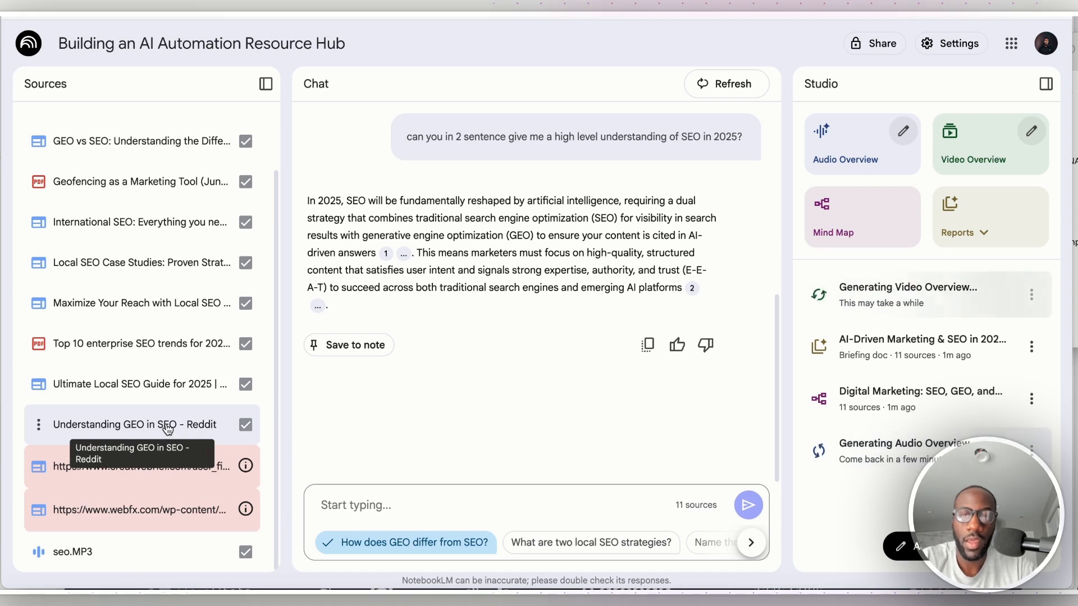
Save the chat answer about SEO in 2025 as a note in the notebook.
{"action": "scroll", "coordinate": [171, 376], "scroll_direction": "up", "scroll_amount": 2}
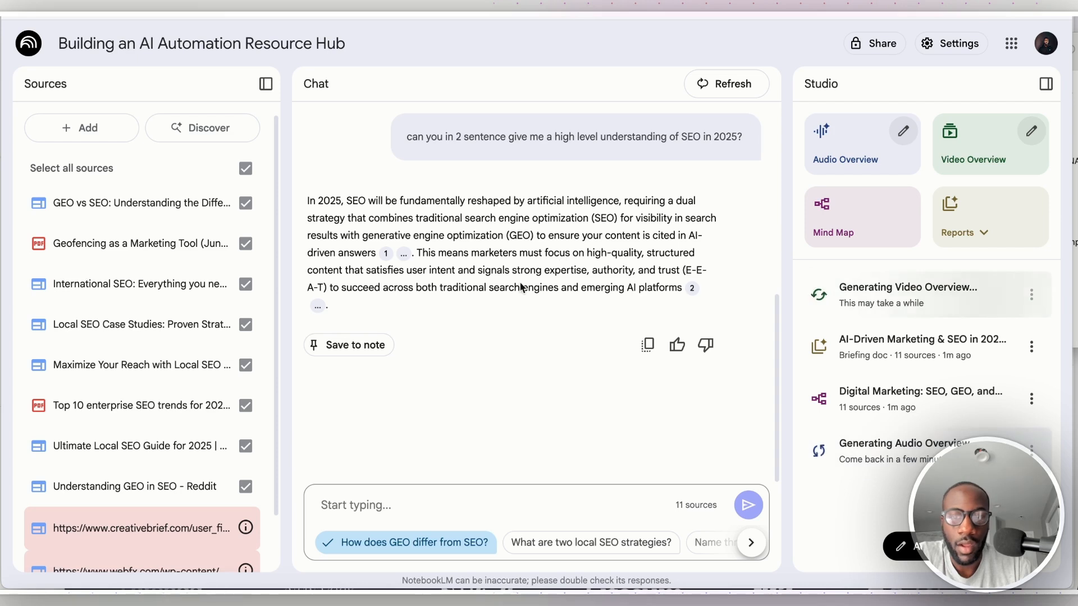
{"action": "left_click", "coordinate": [317, 346]}
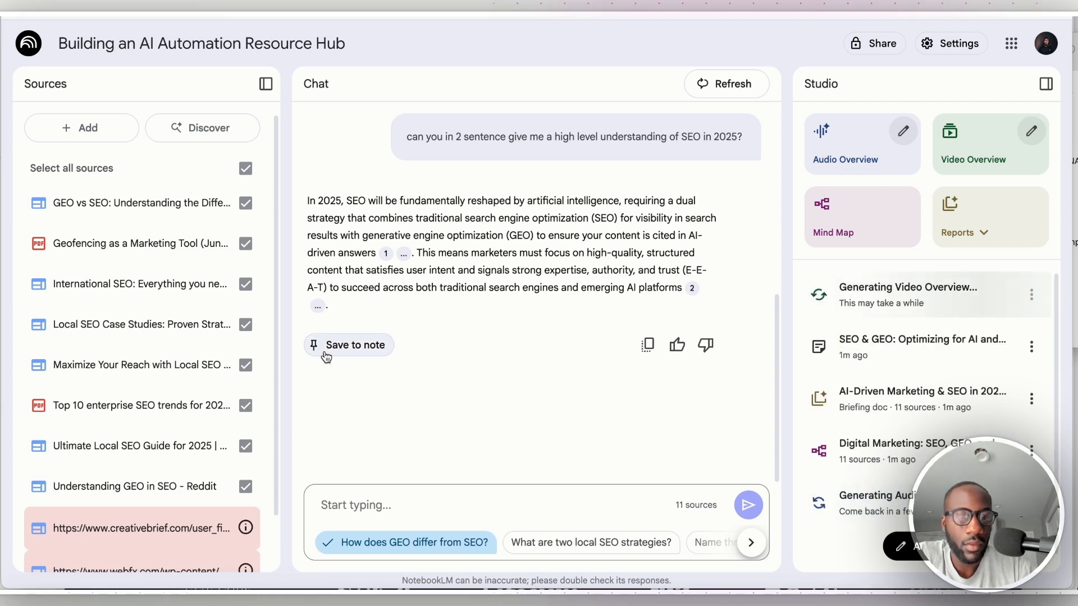
{"action": "scroll", "coordinate": [583, 368], "scroll_direction": "up", "scroll_amount": 1}
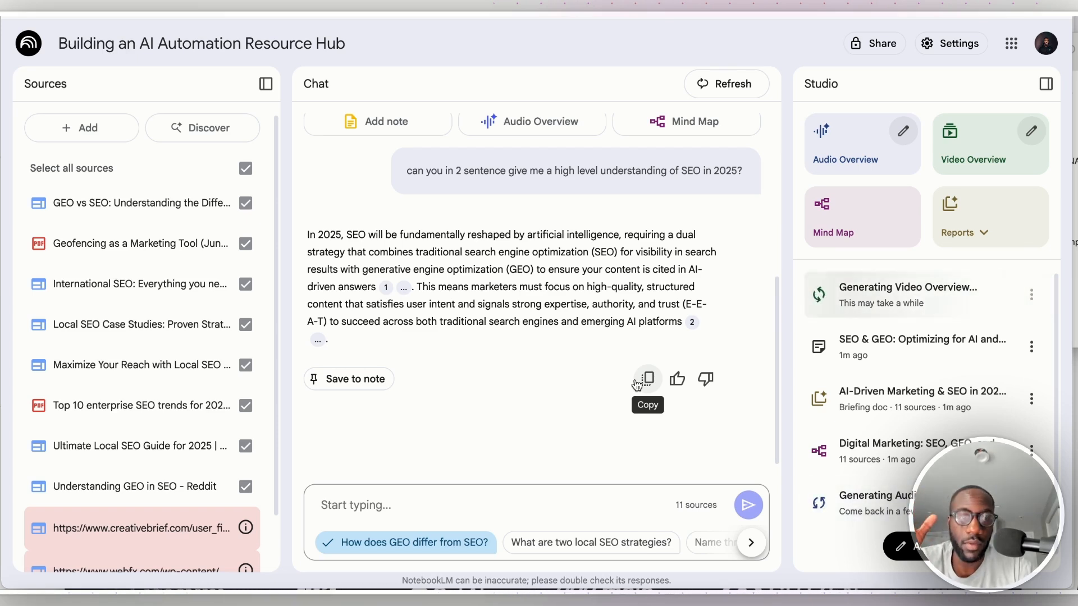
In the Digital Marketing mind map, expand "Combining GEO & SEO" and have the chat discuss its "Layer on GEO tactics" topic.
{"action": "left_click", "coordinate": [908, 450]}
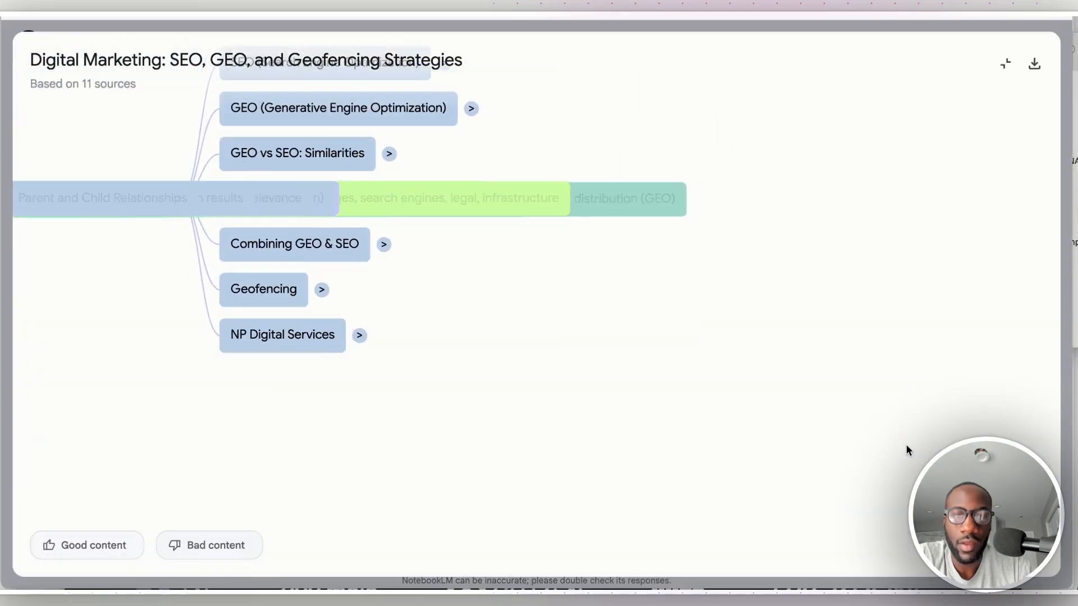
{"action": "left_click_drag", "start_coordinate": [514, 322], "coordinate": [688, 344]}
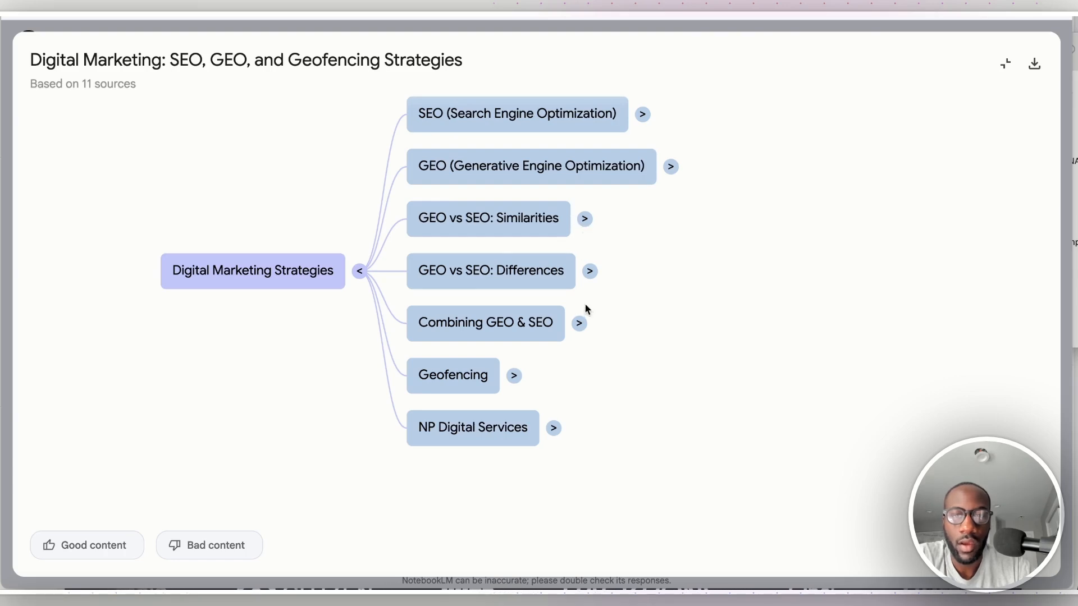
{"action": "left_click", "coordinate": [581, 324]}
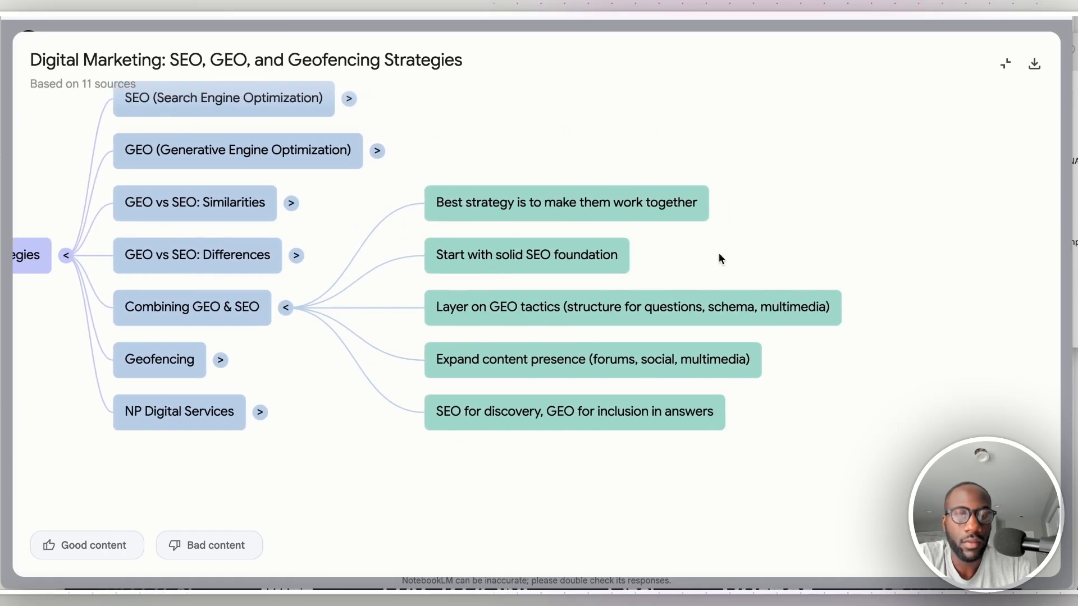
{"action": "left_click", "coordinate": [779, 303]}
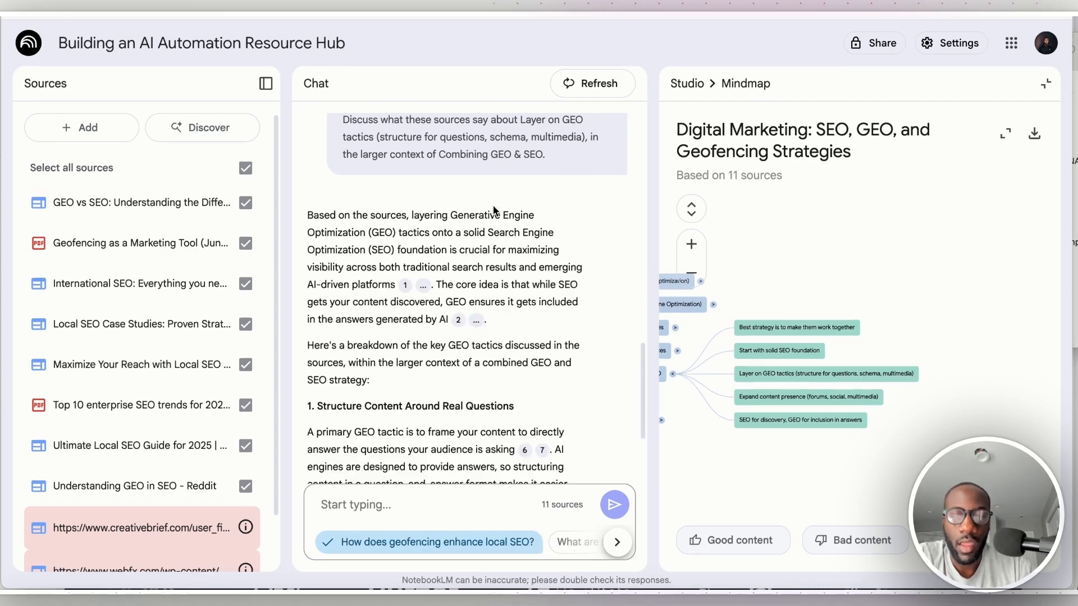
{"action": "scroll", "coordinate": [493, 204], "scroll_direction": "up", "scroll_amount": 5}
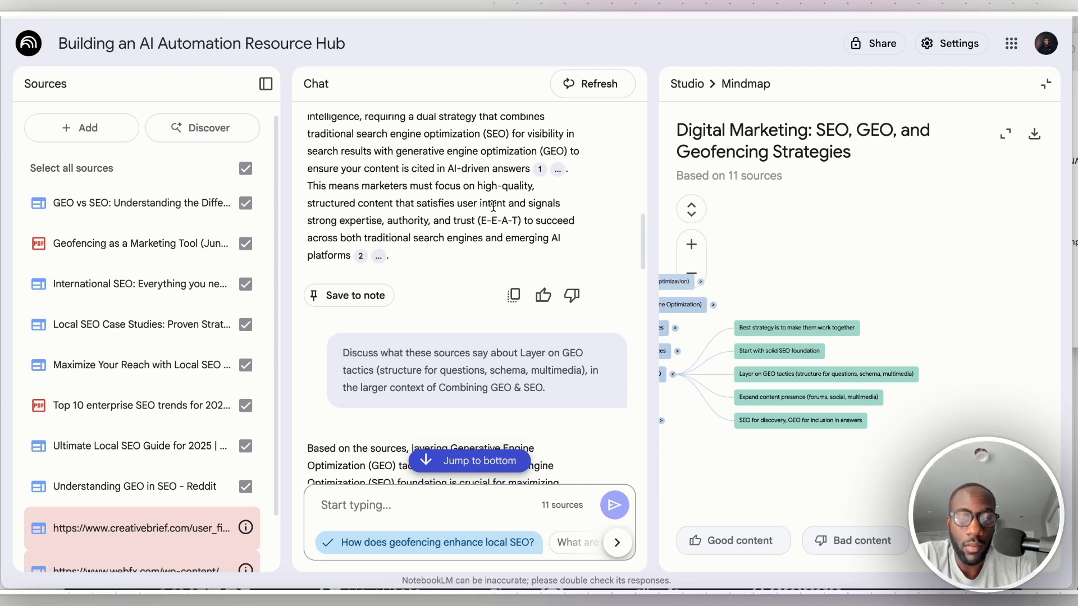
Leave the mind map and open the saved note "SEO & GEO: Optimizing for AI and Search in 2025".
{"action": "left_click_drag", "start_coordinate": [771, 263], "coordinate": [839, 263]}
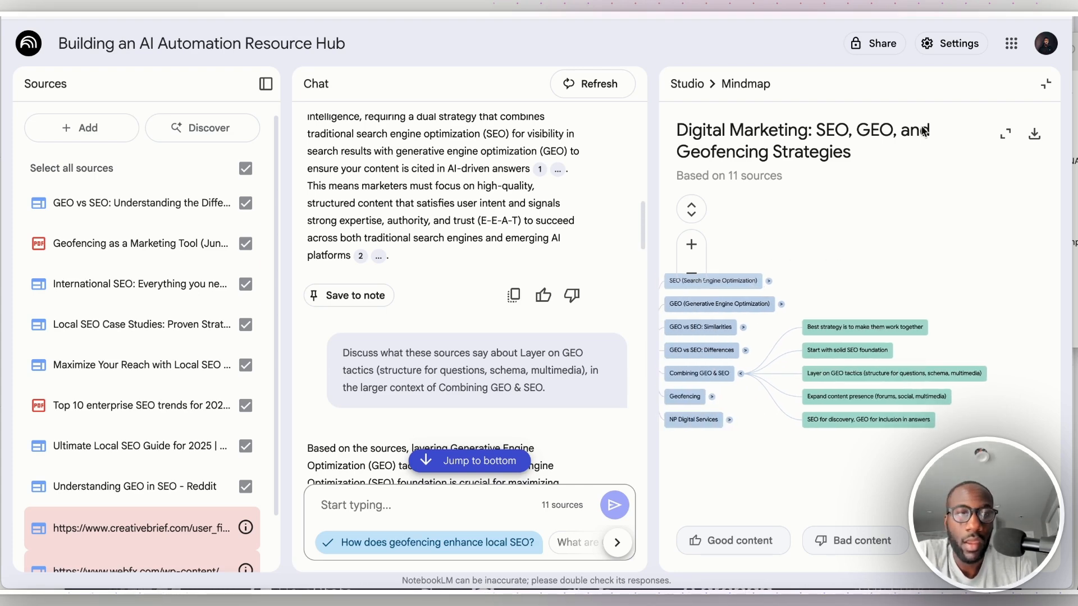
{"action": "left_click", "coordinate": [687, 83]}
{"action": "left_click", "coordinate": [897, 368]}
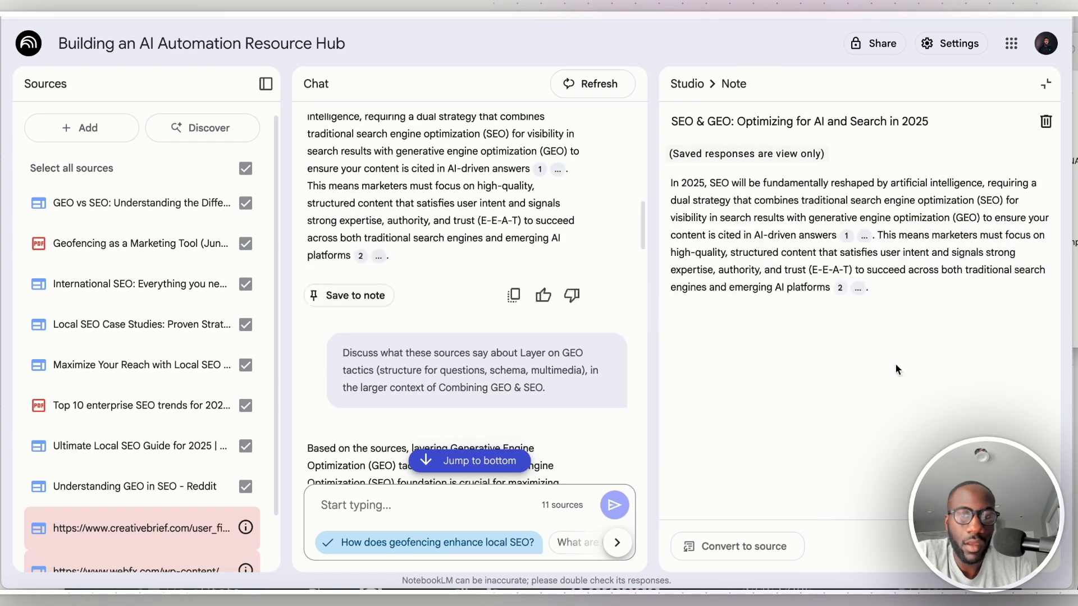
Open the briefing doc on AI-driven marketing and SEO in 2025 and read through its sections.
{"action": "left_click", "coordinate": [699, 96]}
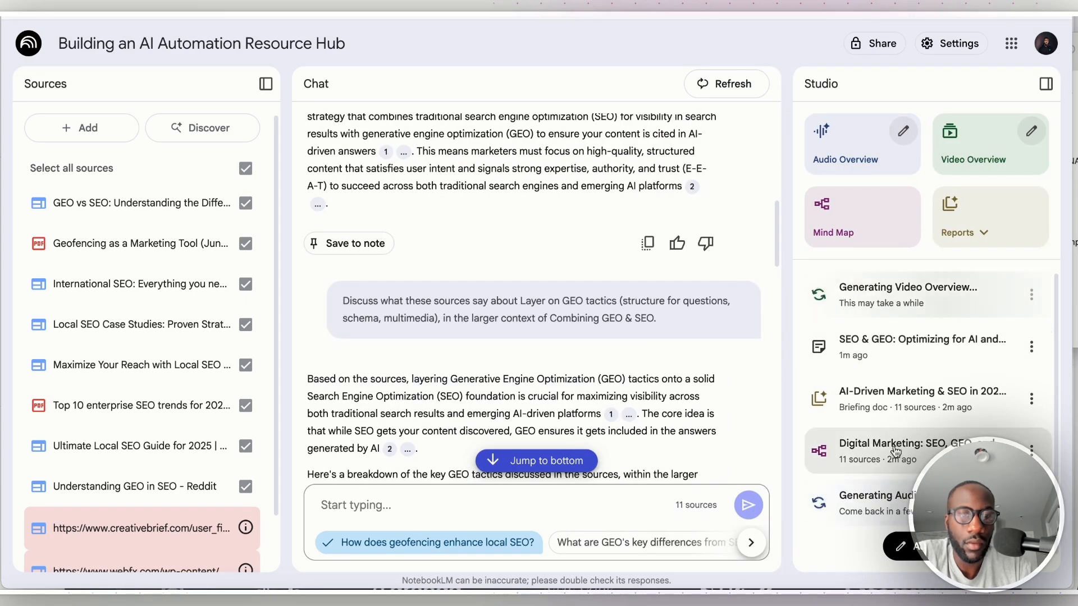
{"action": "left_click", "coordinate": [898, 396]}
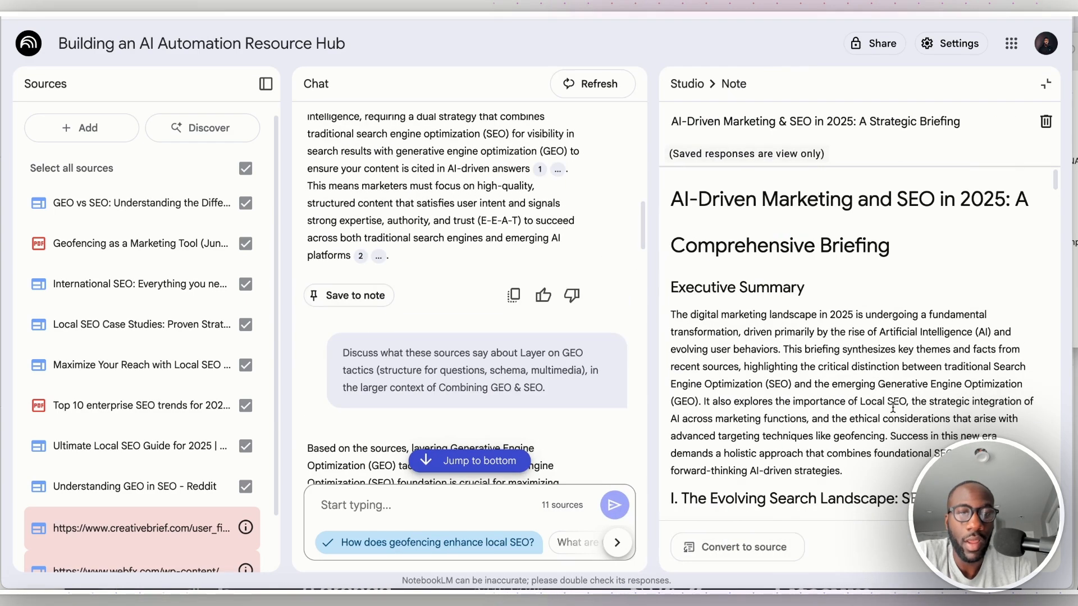
{"action": "scroll", "coordinate": [868, 390], "scroll_direction": "down", "scroll_amount": 1}
{"action": "scroll", "coordinate": [868, 389], "scroll_direction": "down", "scroll_amount": 10}
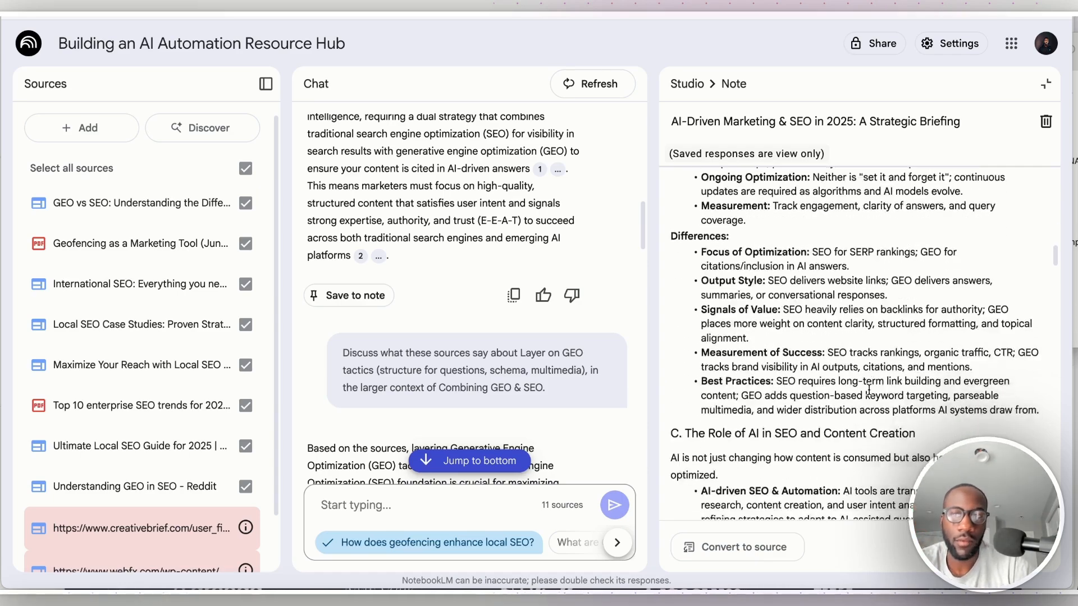
{"action": "scroll", "coordinate": [869, 389], "scroll_direction": "down", "scroll_amount": 10}
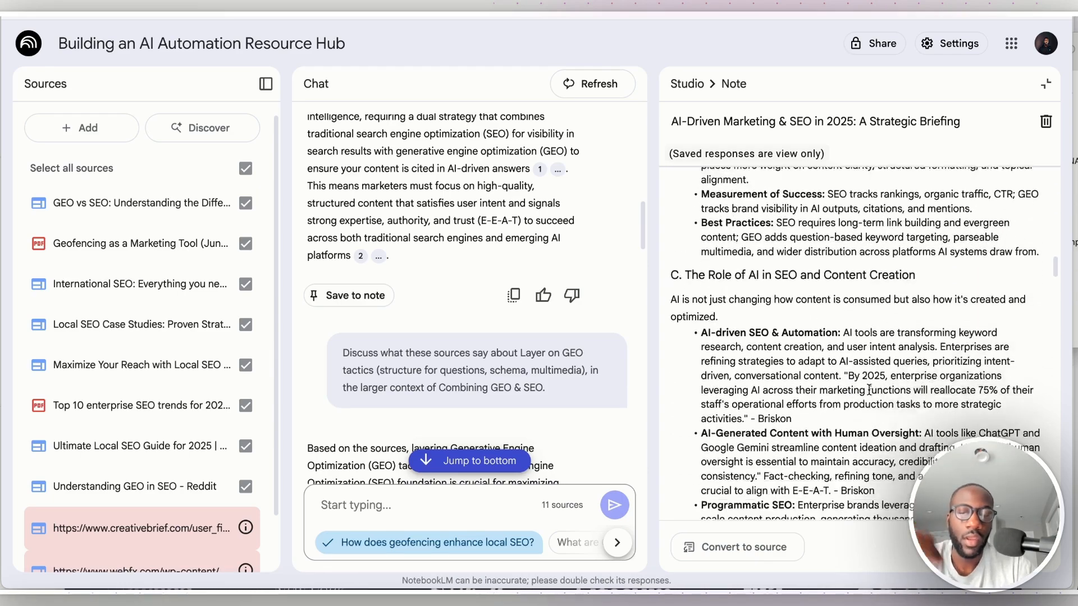
{"action": "scroll", "coordinate": [868, 389], "scroll_direction": "down", "scroll_amount": 8}
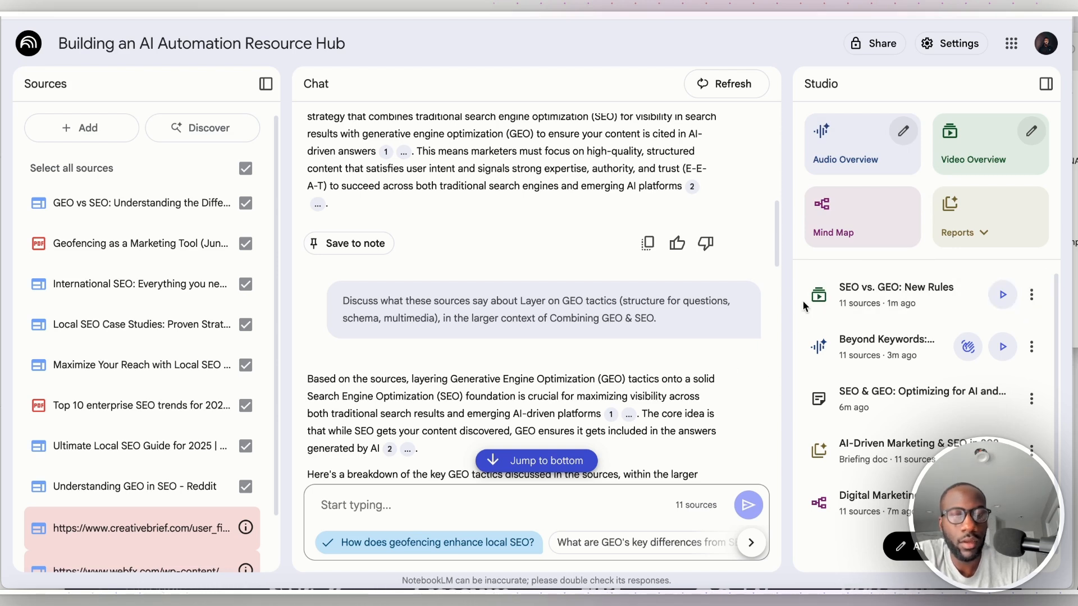
Open the "Beyond Keywords" audio overview, and preview the "SEO vs. GEO: New Rules" video overview from about 2:09 and 4:50, leaving it paused.
{"action": "left_click", "coordinate": [865, 344]}
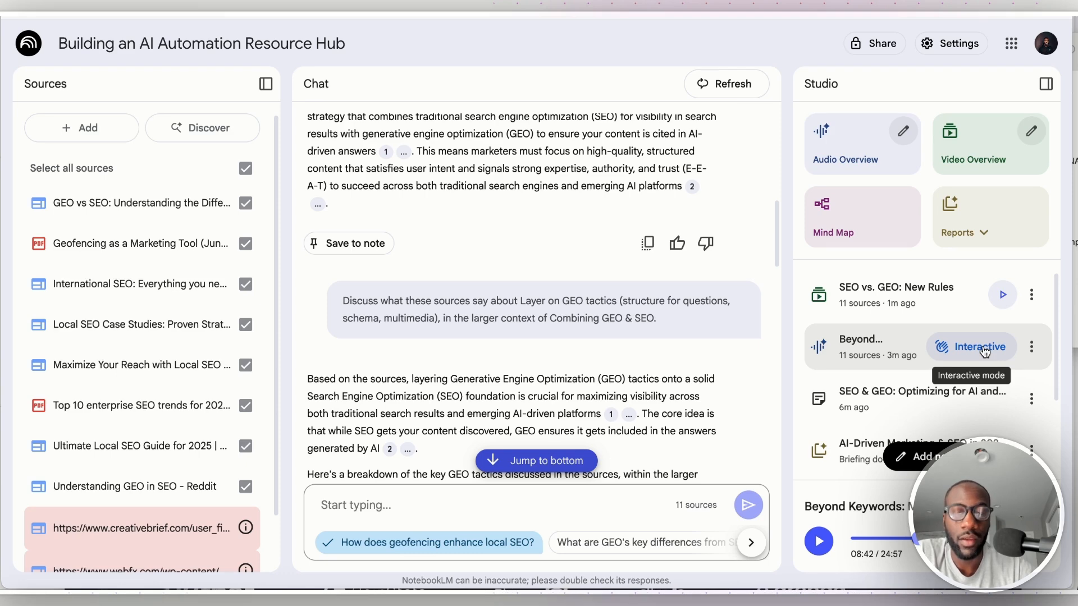
{"action": "left_click", "coordinate": [1003, 296]}
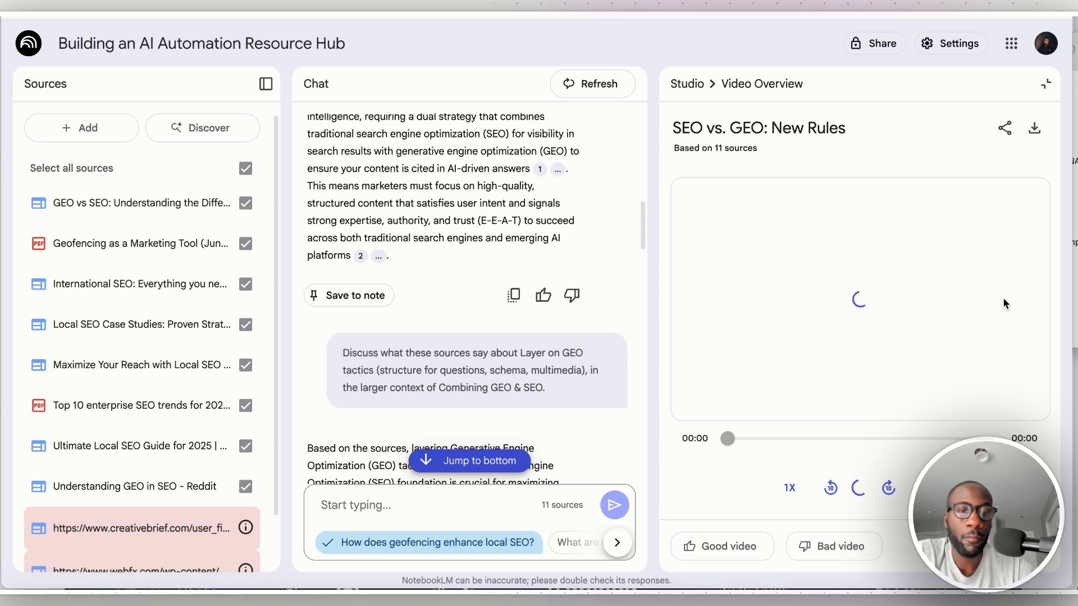
{"action": "left_click", "coordinate": [859, 485]}
{"action": "left_click", "coordinate": [799, 433]}
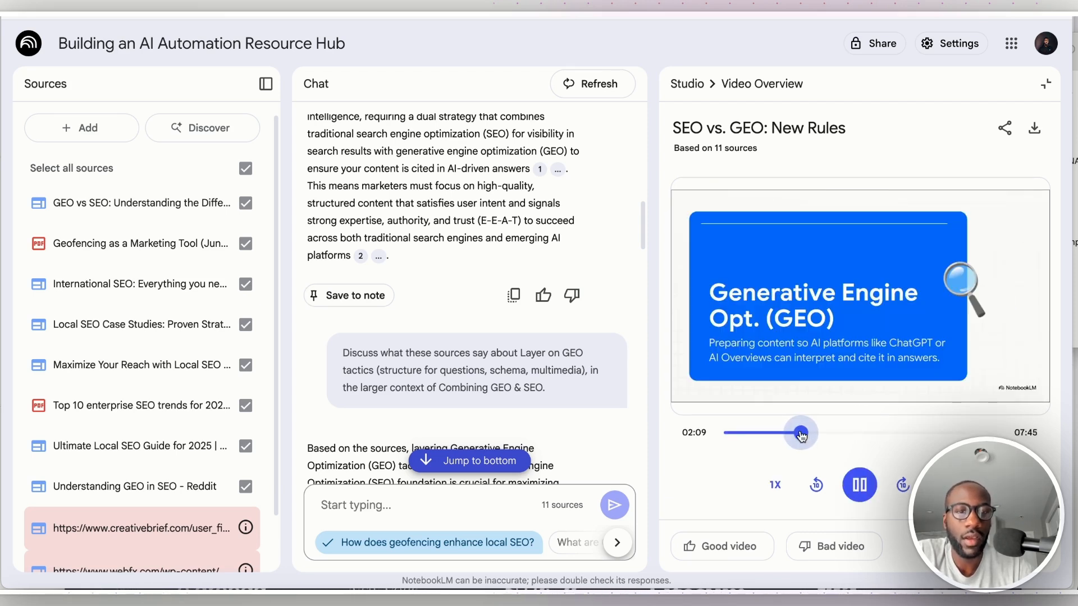
{"action": "left_click", "coordinate": [892, 433]}
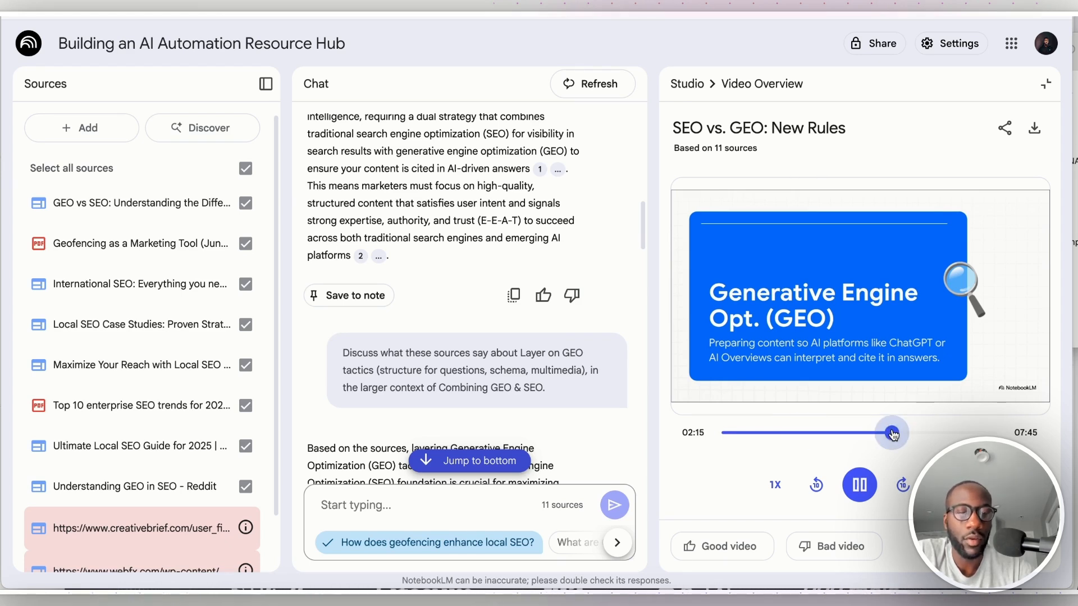
{"action": "left_click", "coordinate": [859, 486]}
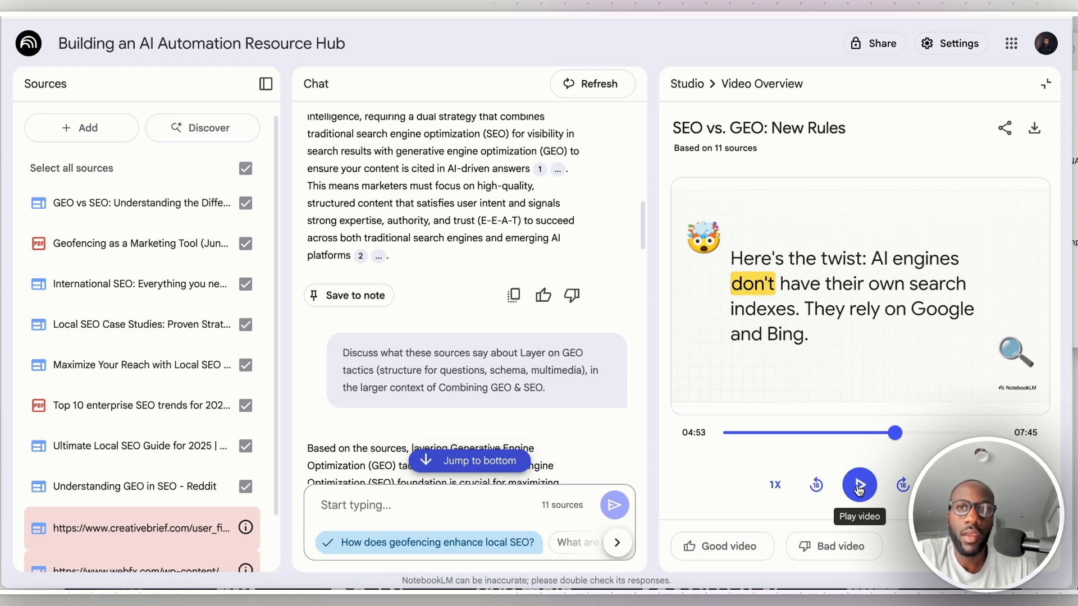